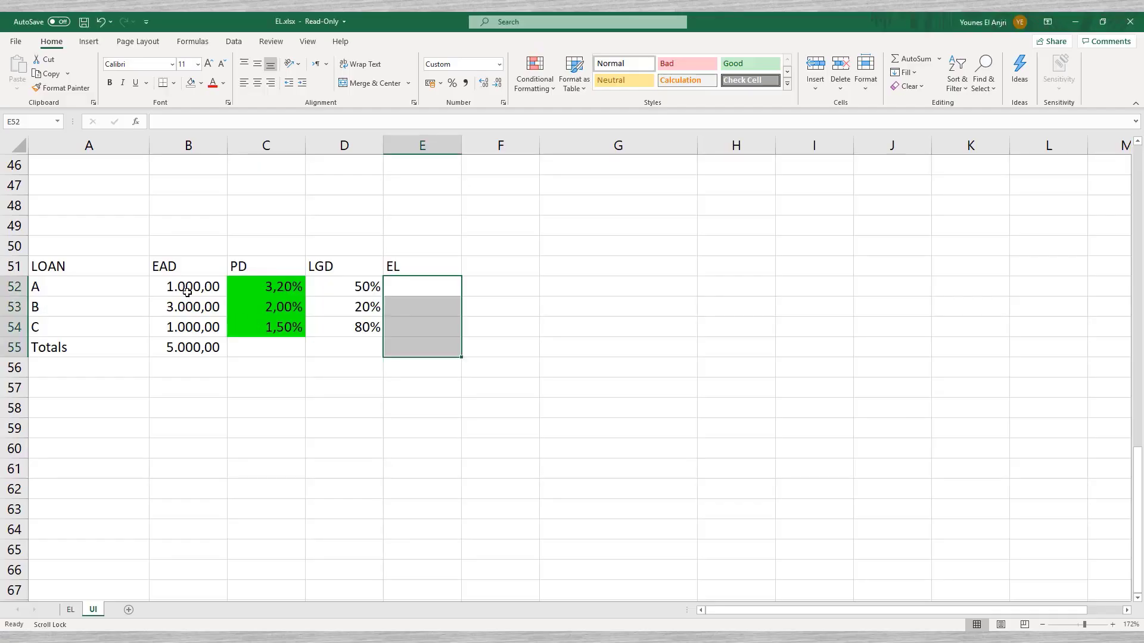
Enter =B52*C52*D52 as loan A's EL and fill it down to loans B and C (16,00, 12,00, 12,00)
left_click(296, 286)
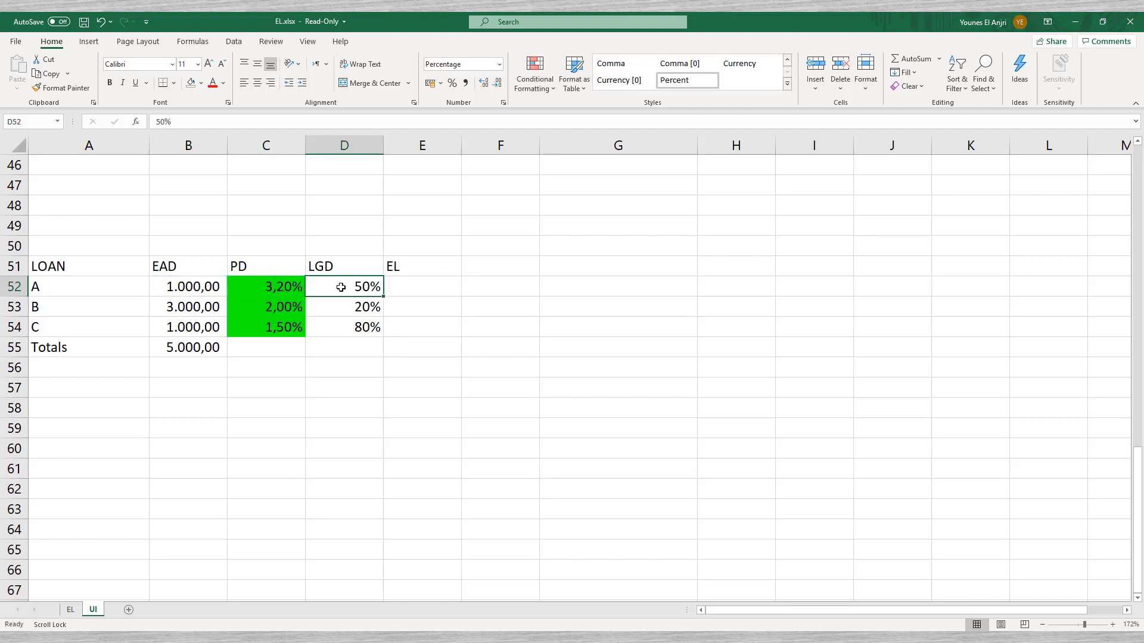
left_click(369, 286)
left_click(407, 288)
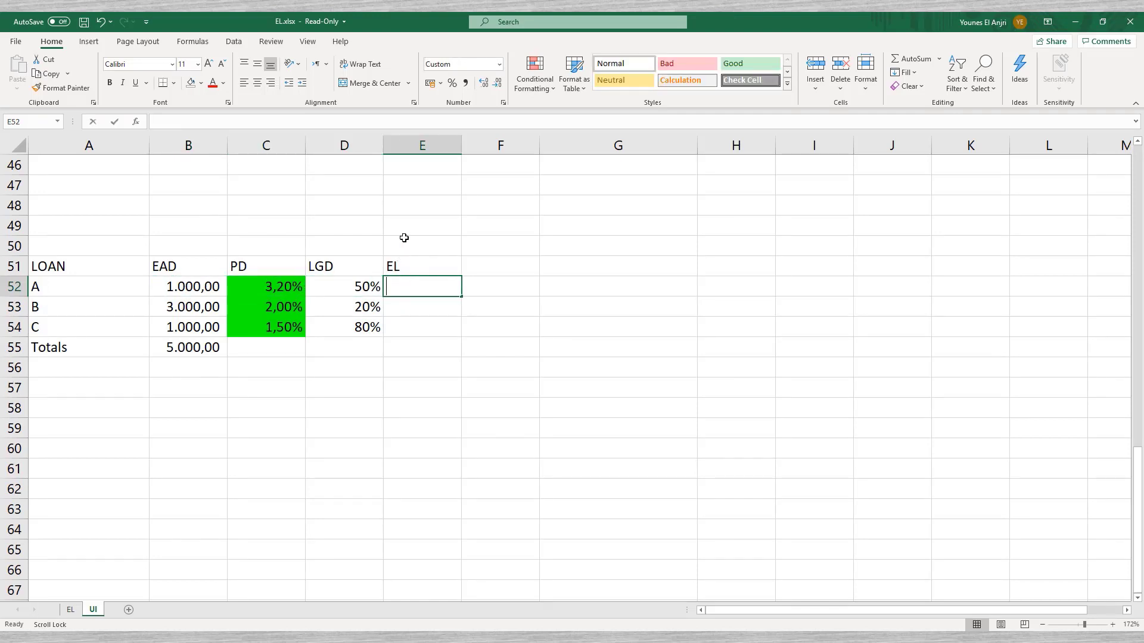
type("=")
left_click(218, 287)
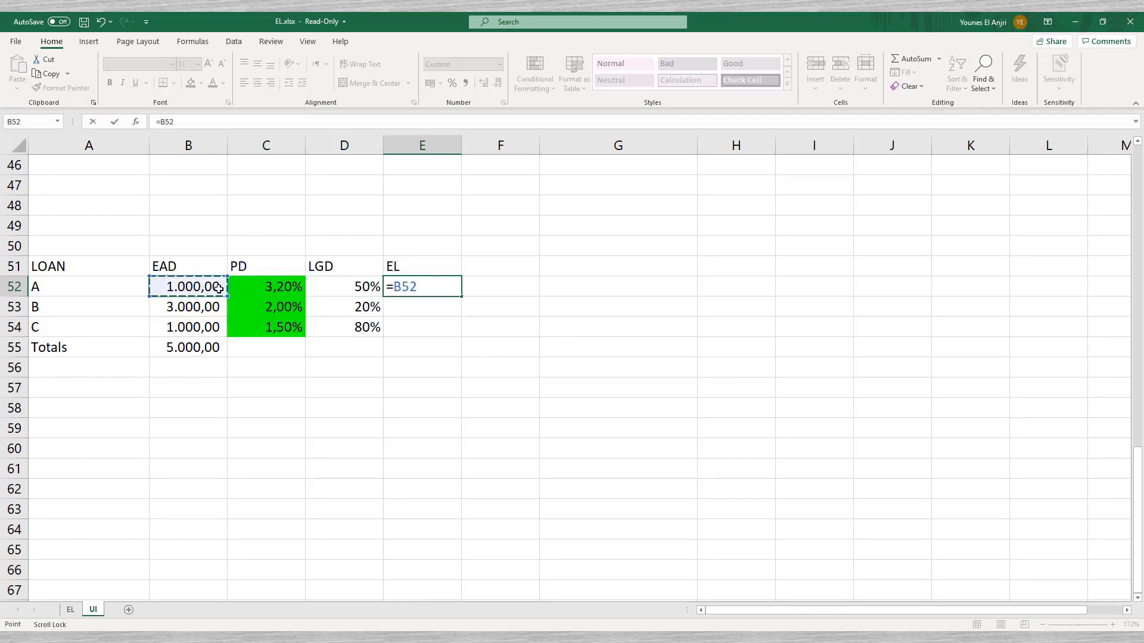
type("*")
left_click(281, 287)
type("*")
left_click(334, 289)
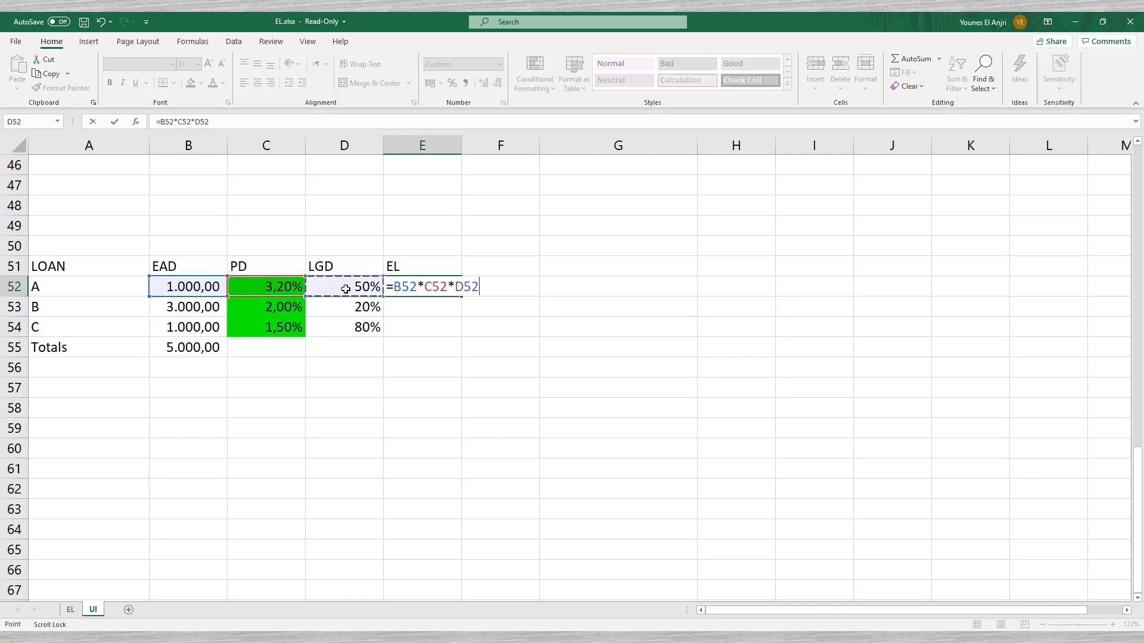
key("Return")
left_click(446, 289)
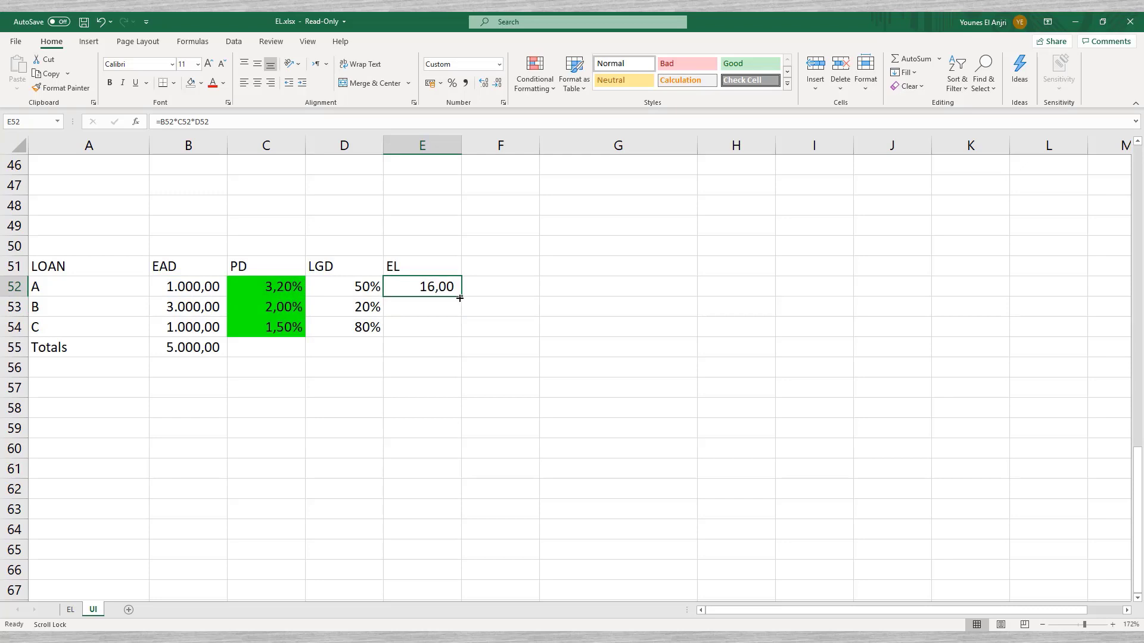
left_click_drag(463, 296, 459, 329)
Total the EL column with =SUM(E52:E54), giving 40,00
left_click(436, 341)
type("=SUM")
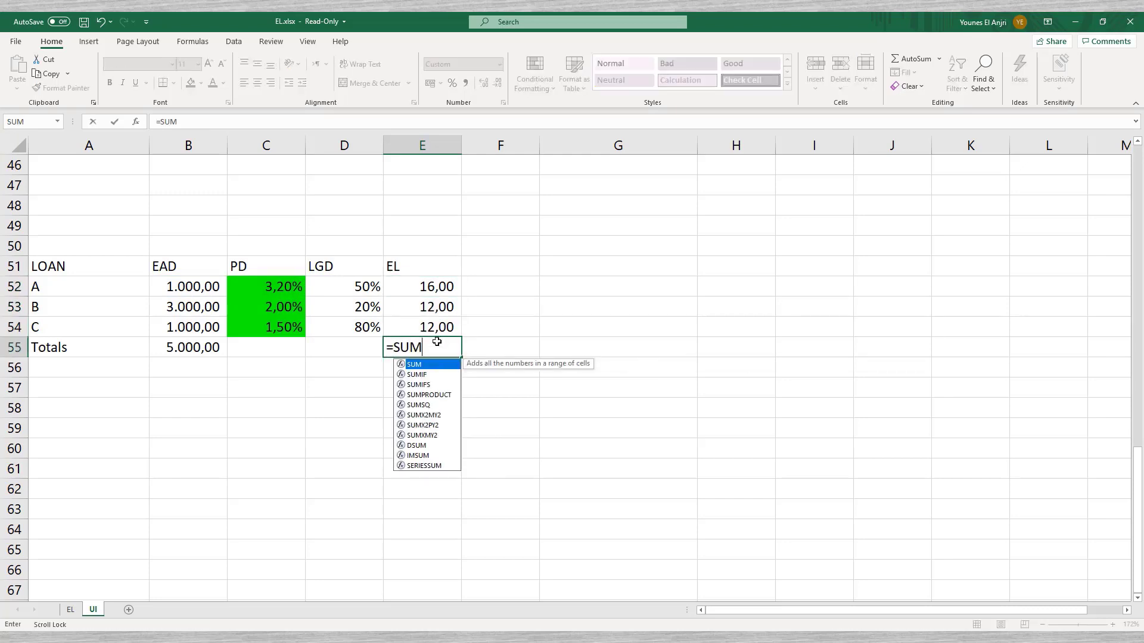
type("(")
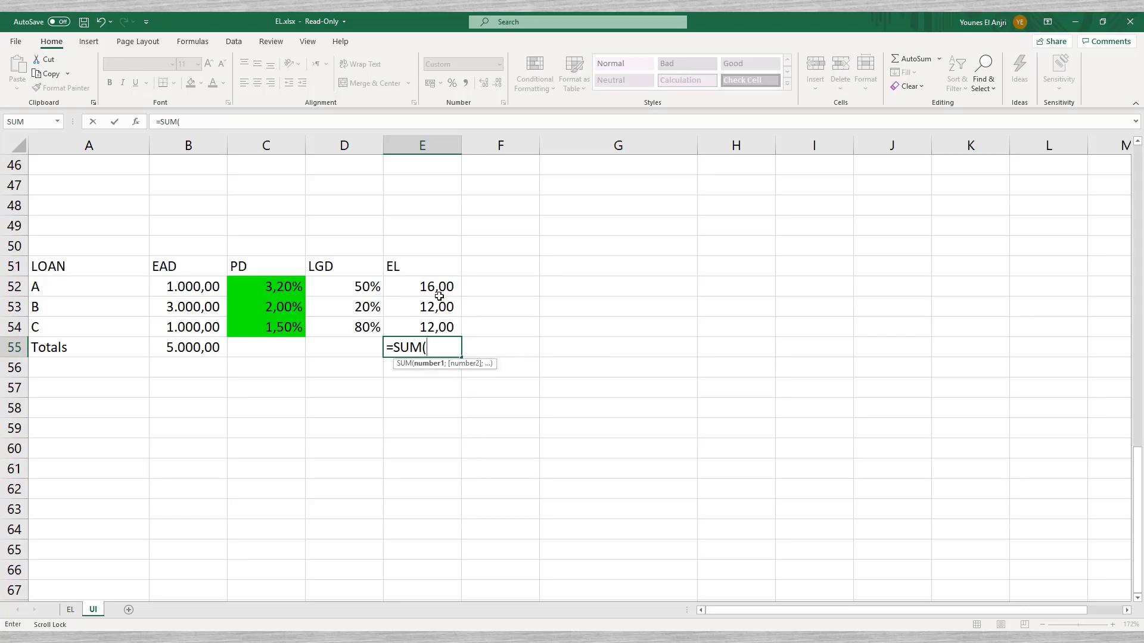
left_click_drag(439, 291, 436, 326)
key("Return")
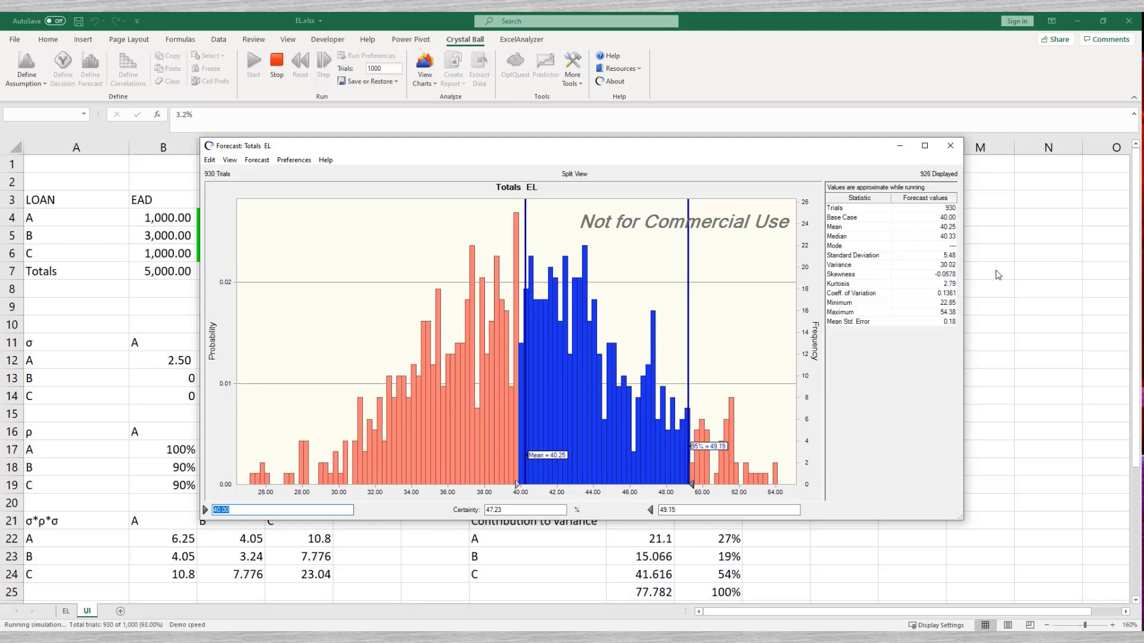
Close the Crystal Ball Control Panel to reveal the Totals EL forecast chart and statistics
left_click(816, 384)
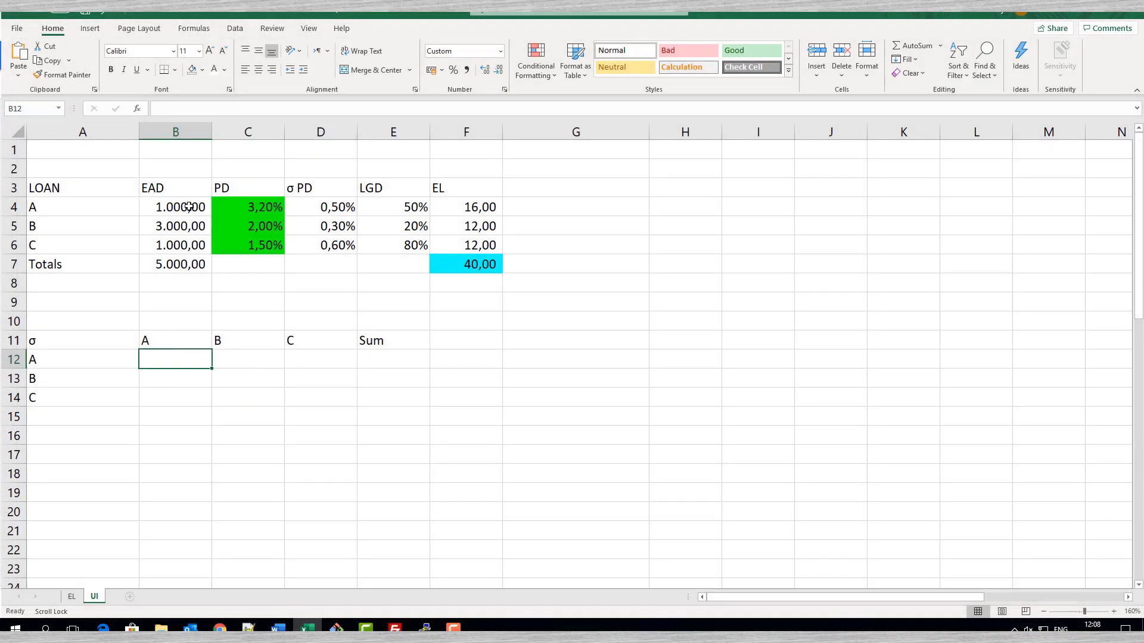
Enter =B4*D4*E4 as loan A's diagonal σ, giving 2,50
type("=")
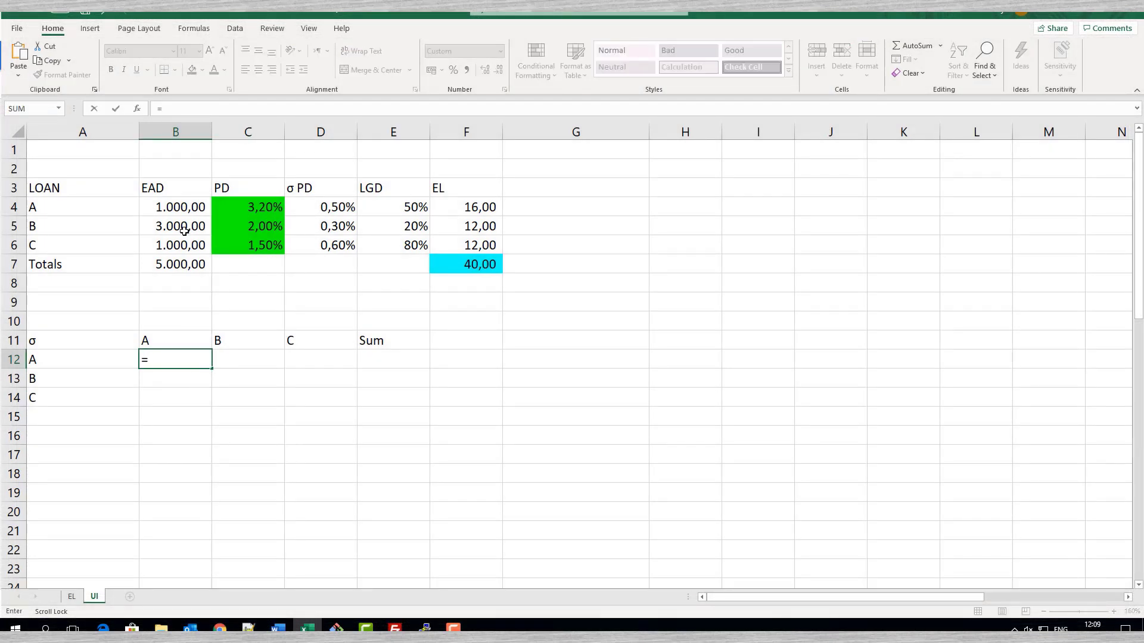
left_click(184, 209)
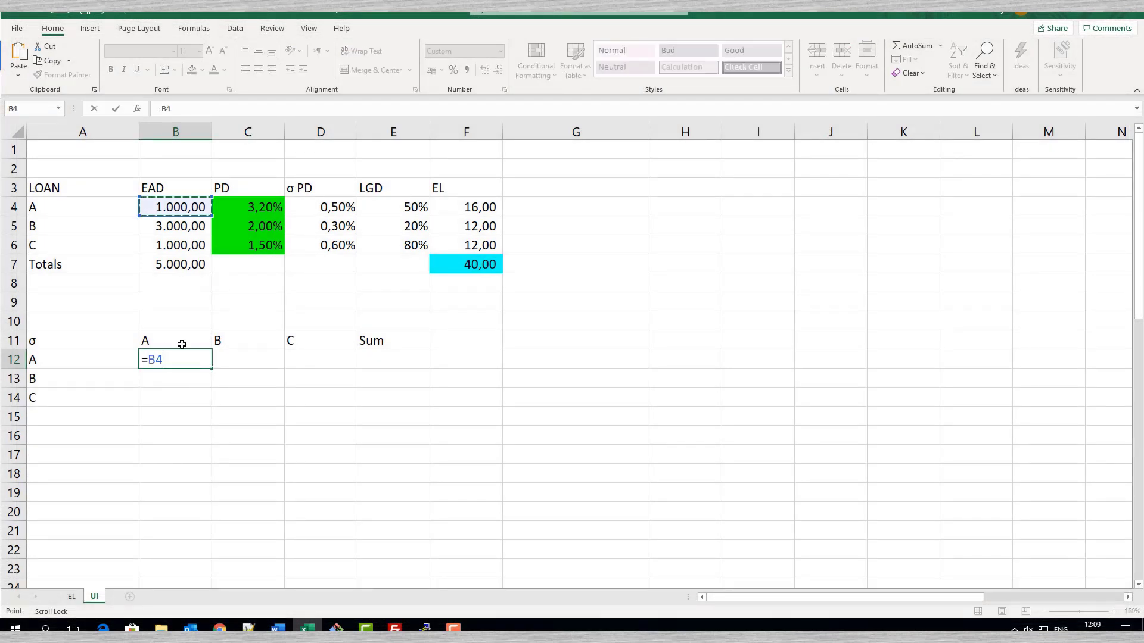
type("*")
left_click(332, 214)
type("*")
left_click(412, 210)
key("Return")
Enter =B5*D5*E5 as loan B's diagonal σ, giving 1,80
left_click(239, 383)
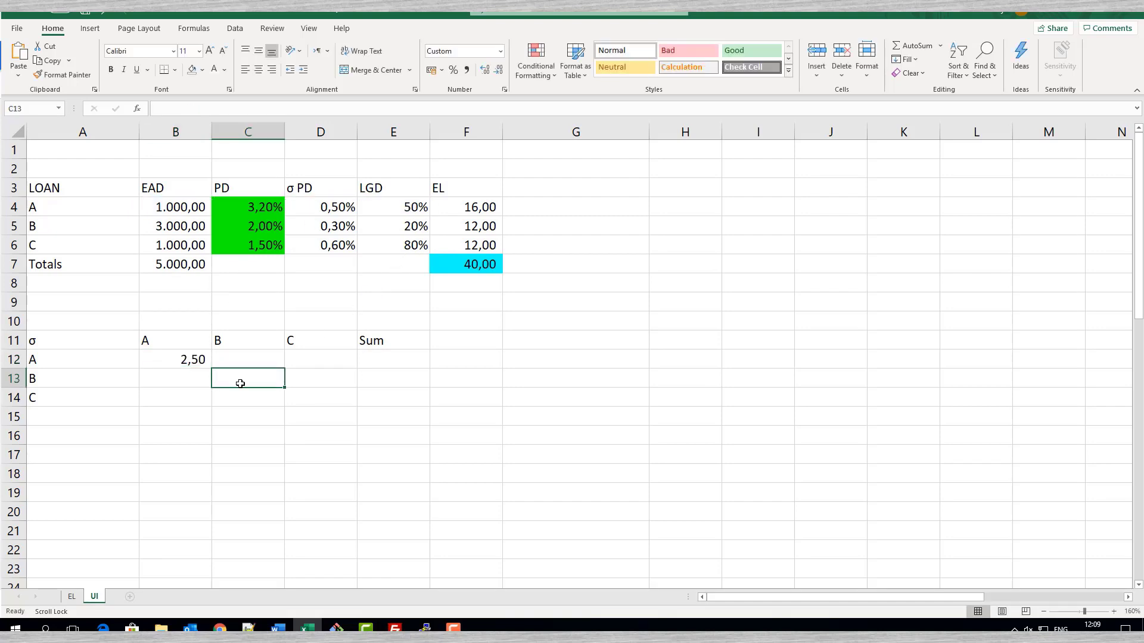
left_click(194, 226)
left_click(250, 373)
type("=")
left_click(197, 231)
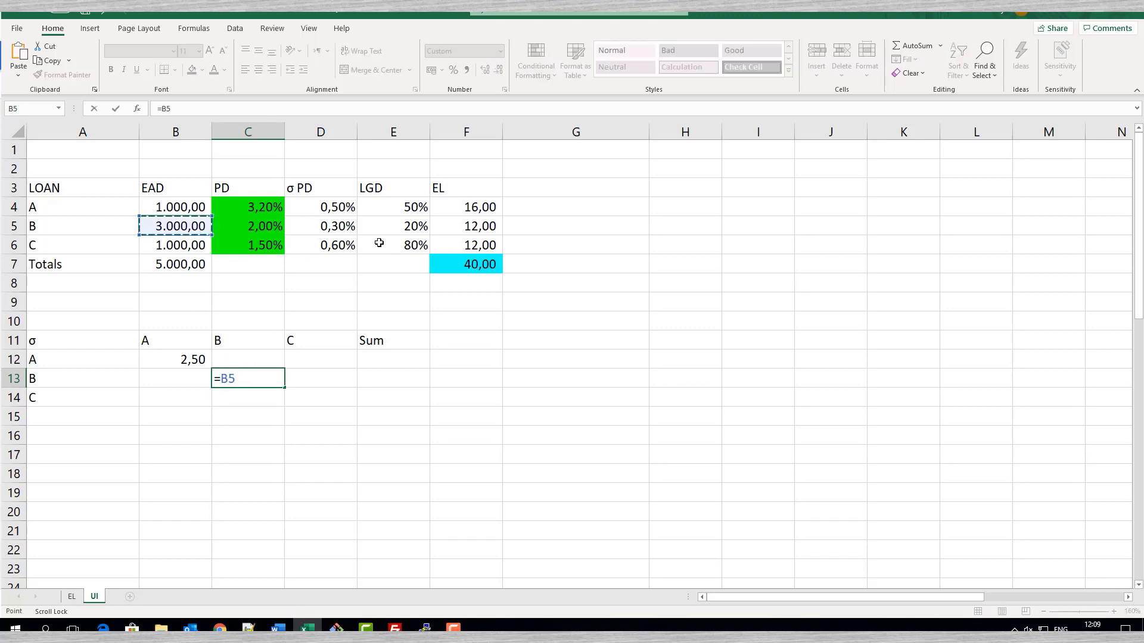
type("*")
left_click(342, 229)
type("*")
left_click(403, 228)
key("Return")
Enter =B6*D6*E6 as loan C's diagonal σ, giving 4,80
left_click(316, 393)
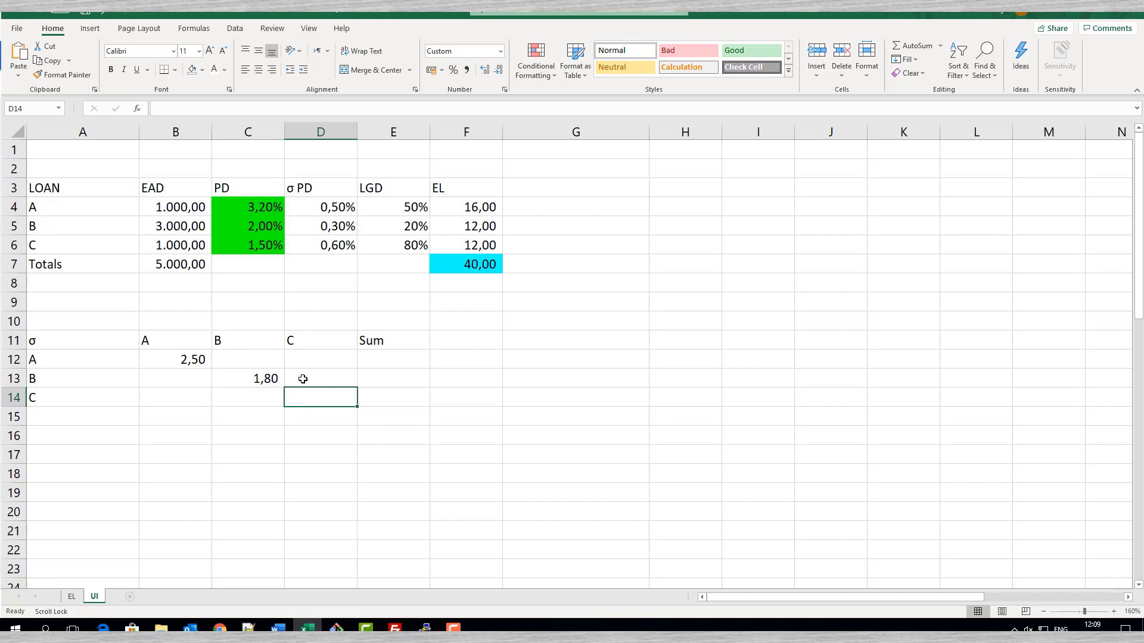
type("=")
left_click(185, 246)
type("*")
left_click(353, 249)
type("*")
left_click(384, 244)
key("Return")
Fill the off-diagonal cells of the σ matrix with 0
left_click(328, 360)
type("0")
left_click(304, 381)
type("0")
left_click(250, 361)
type("0")
left_click(247, 397)
type("0")
left_click(194, 374)
type("0")
left_click(195, 400)
type("0")
SUM loan A's σ row, fill it down to loans B and C, and start the total of sums
left_click(390, 361)
type("=")
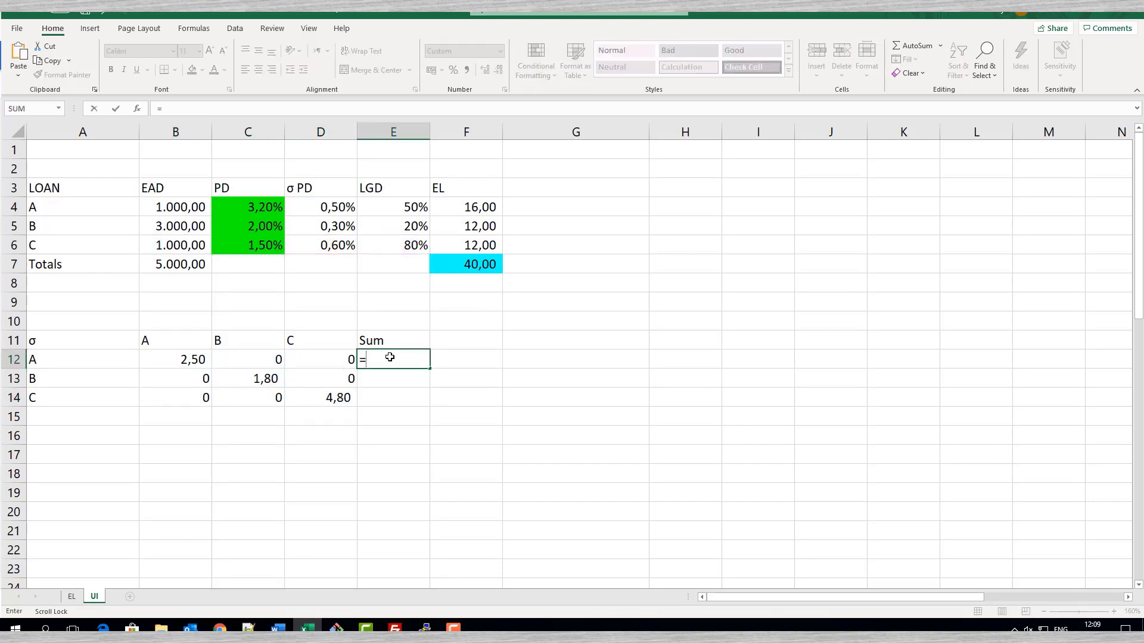
type("SUM")
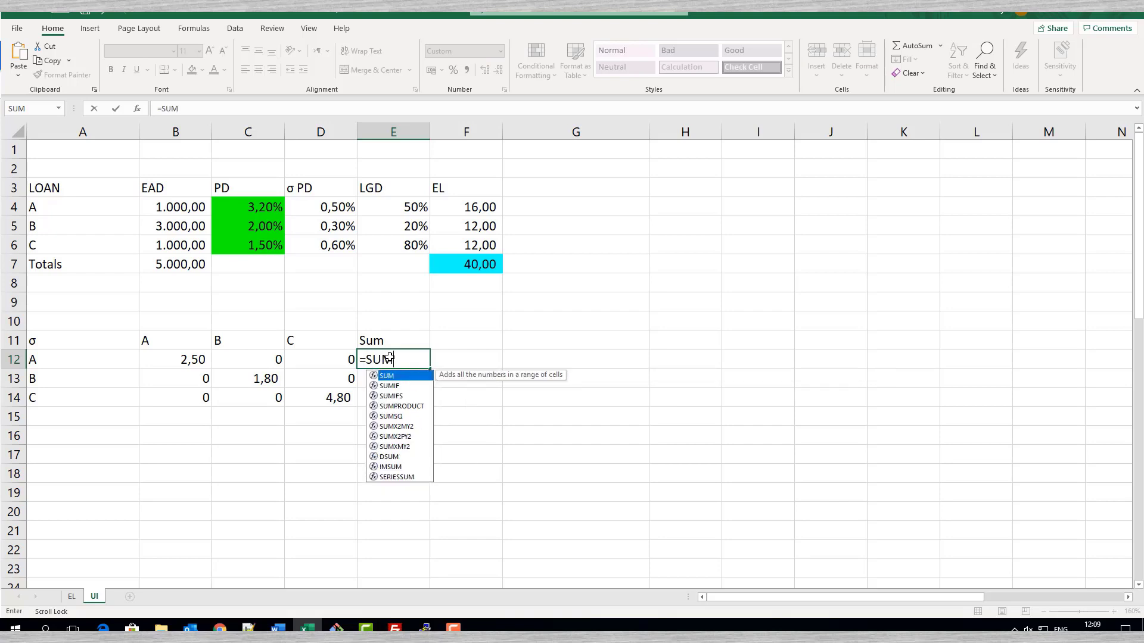
type("(")
left_click_drag(184, 357, 318, 363)
key("Return")
left_click(411, 361)
left_click_drag(430, 369, 405, 419)
left_click(405, 419)
type("=SUM")
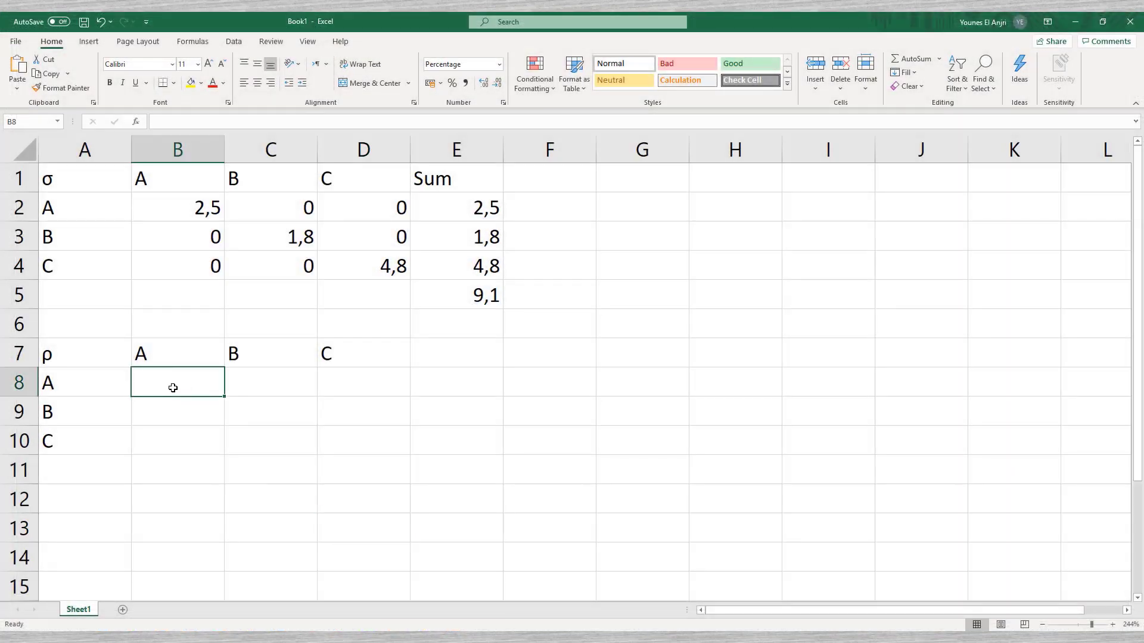
Fill the ρ grid with 100 on the diagonal and 0 in every off-diagonal cell
type("100")
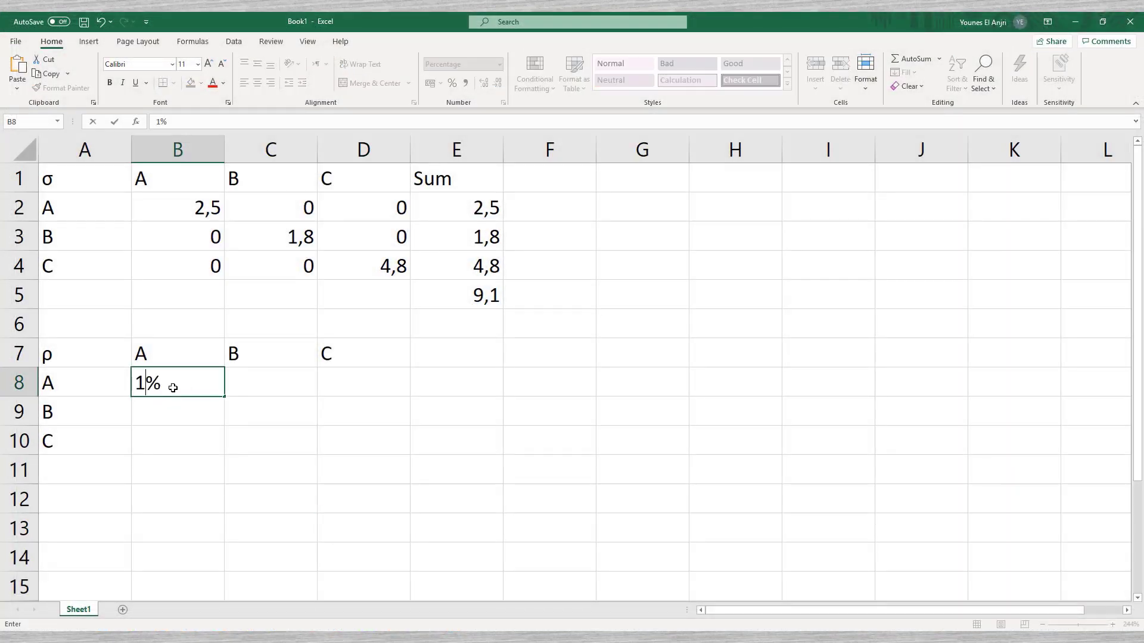
left_click(260, 413)
type("100")
left_click(352, 441)
type("100")
left_click(352, 376)
type("0")
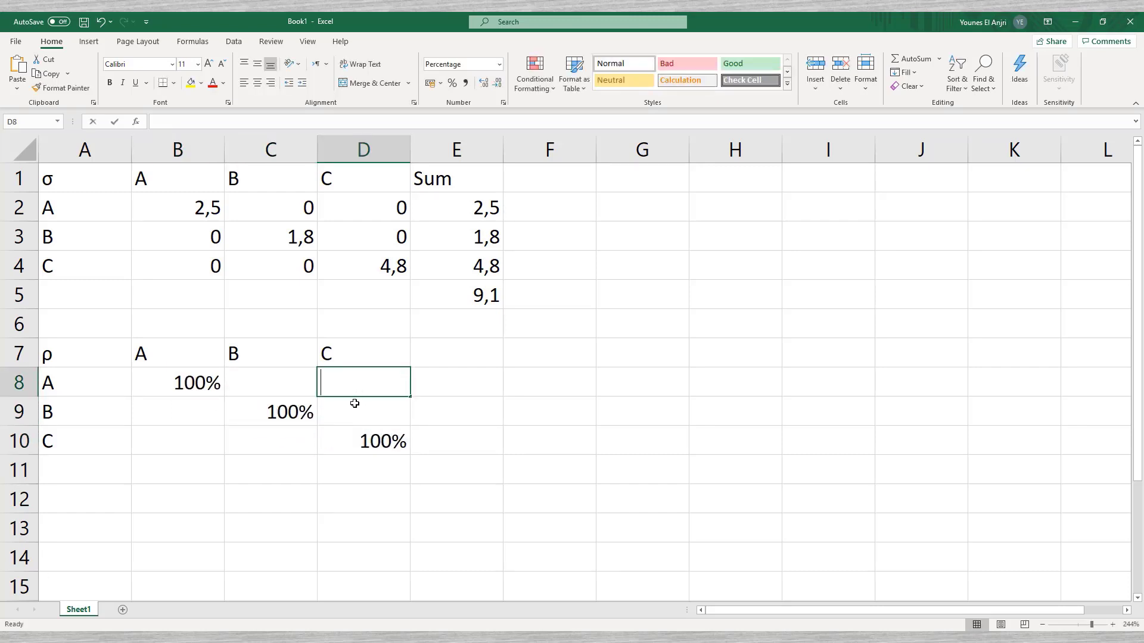
left_click(355, 409)
type("0")
left_click(275, 381)
type("0")
left_click(277, 447)
type("0")
left_click(194, 411)
type("0")
left_click(192, 442)
type("0")
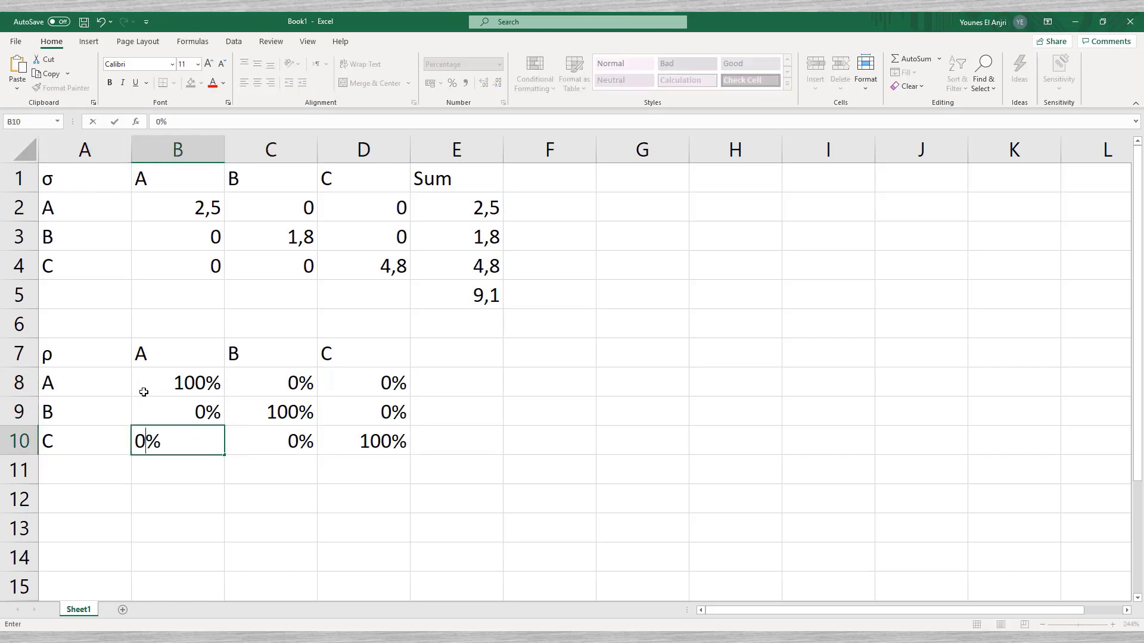
Name the correlation matrix range rho
left_click_drag(143, 384, 406, 449)
left_click(12, 121)
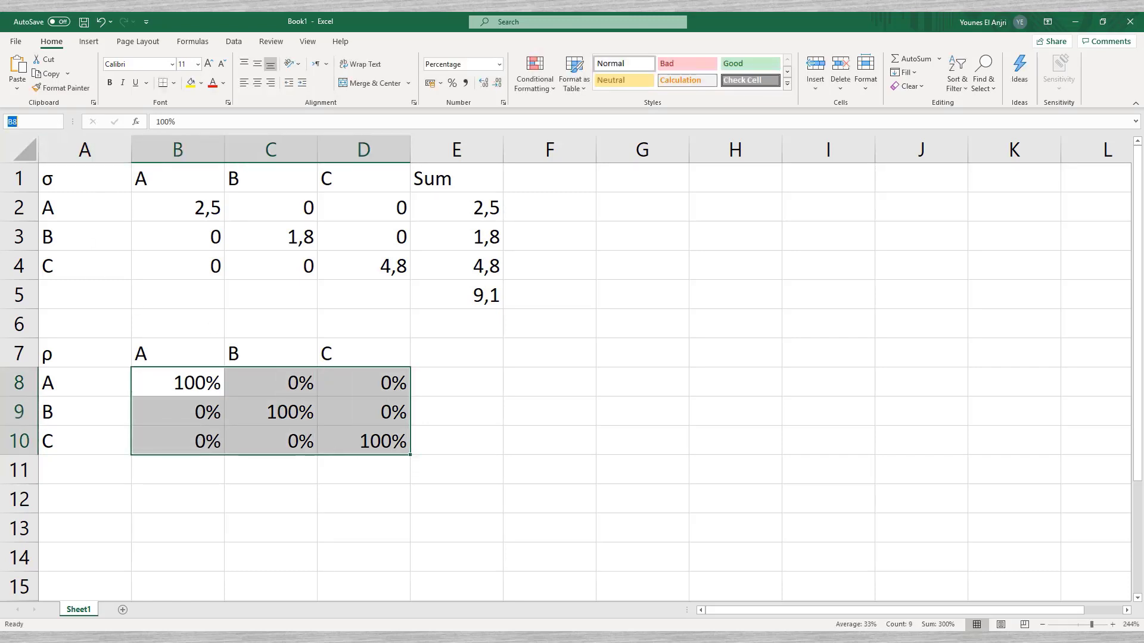
type("rho")
key("Return")
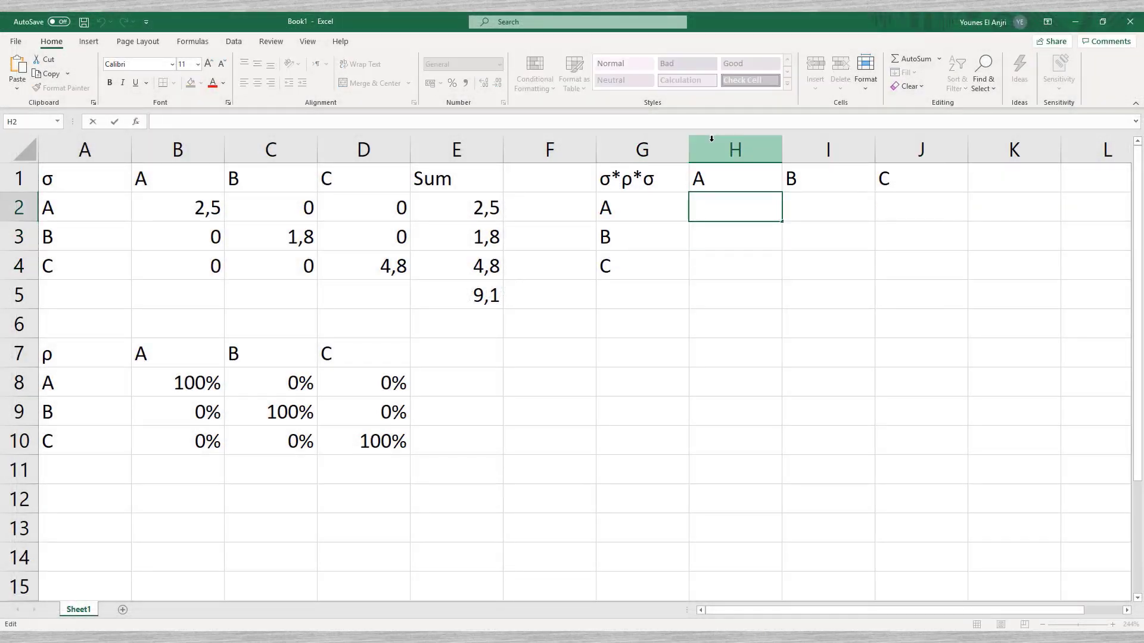
Enter =MMULT(MMULT(sigma;rho);sigma) in H2 to spill the σ·ρ·σ matrix, then select H2:J5
type("=MMULT(MMULT(sigma")
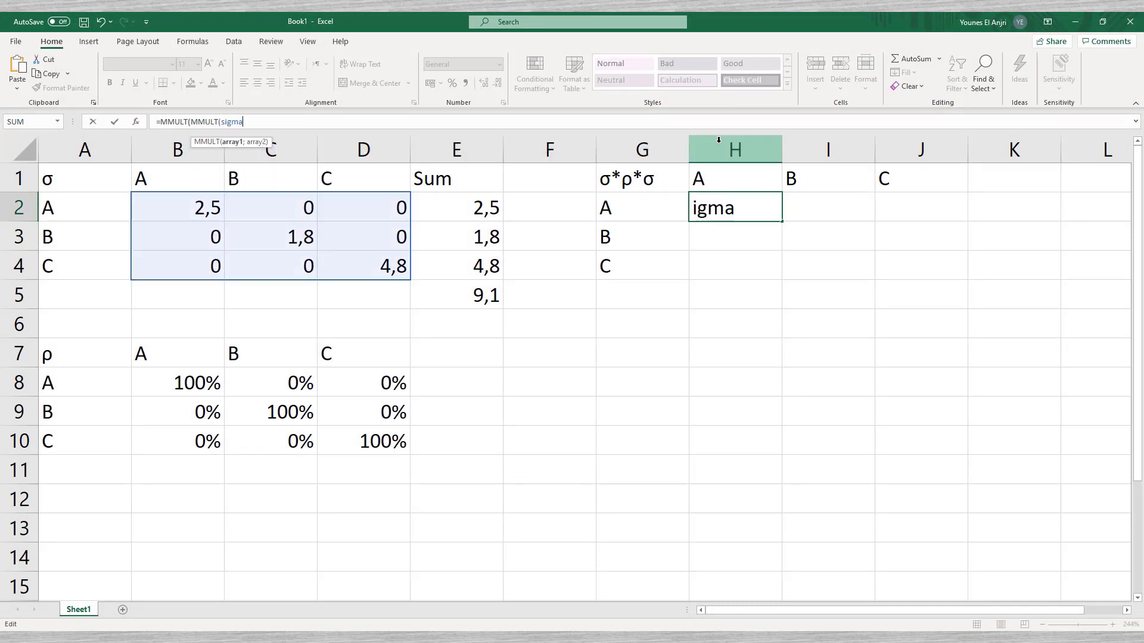
type(";rho)s")
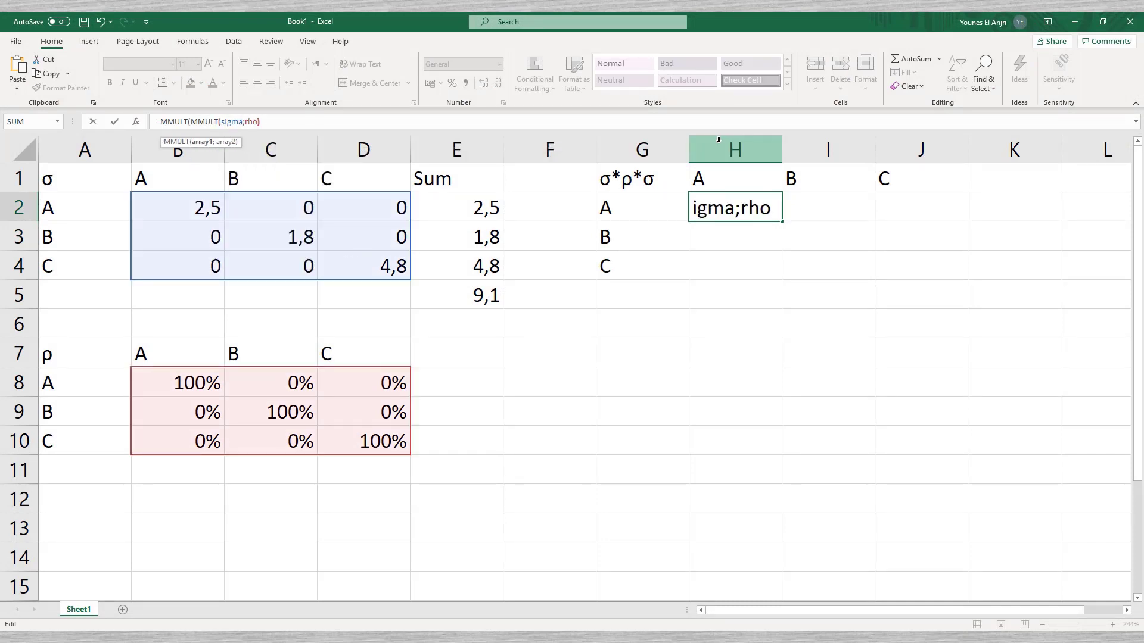
type("igma")
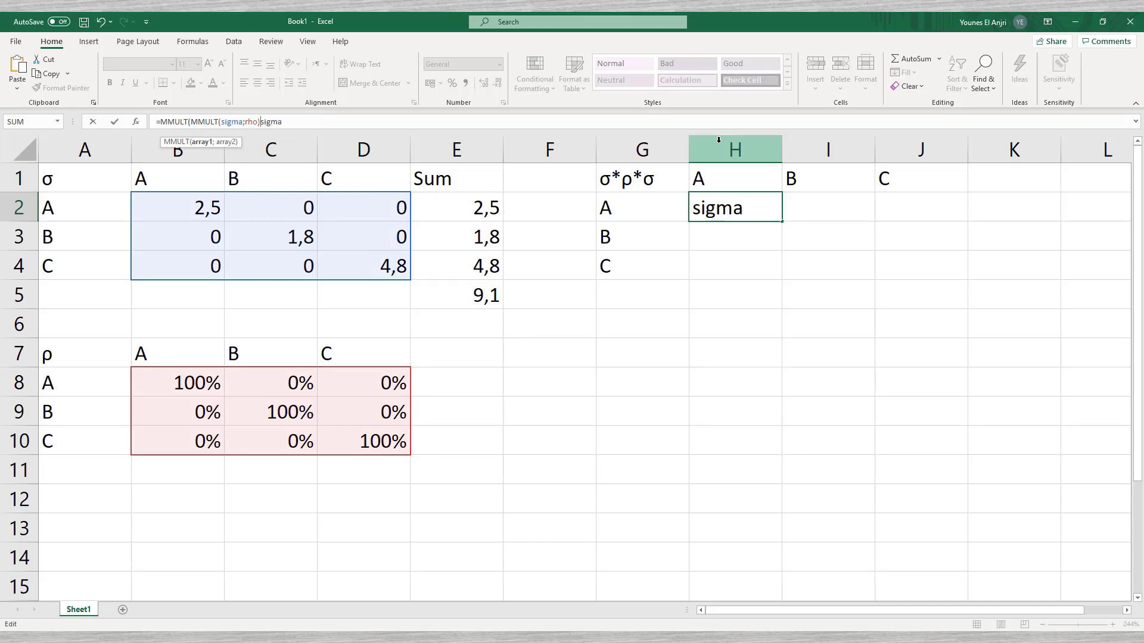
key("Left")
key("Left")
key("Left")
key("Left")
key("Left")
type(";rho)")
key("Return")
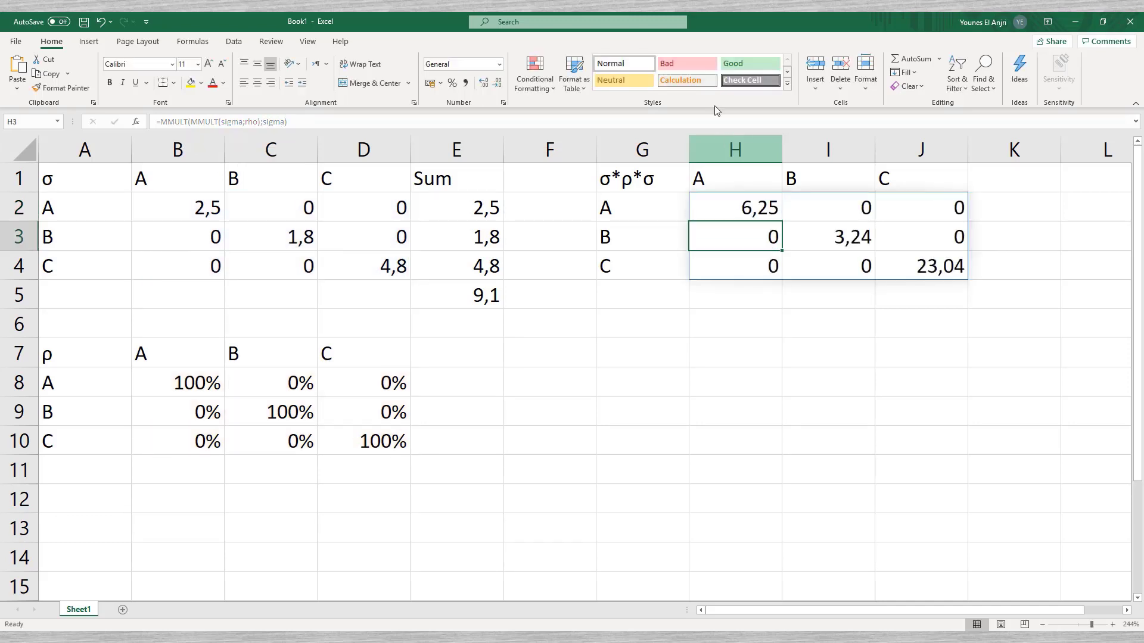
left_click(901, 327)
left_click_drag(720, 209, 923, 296)
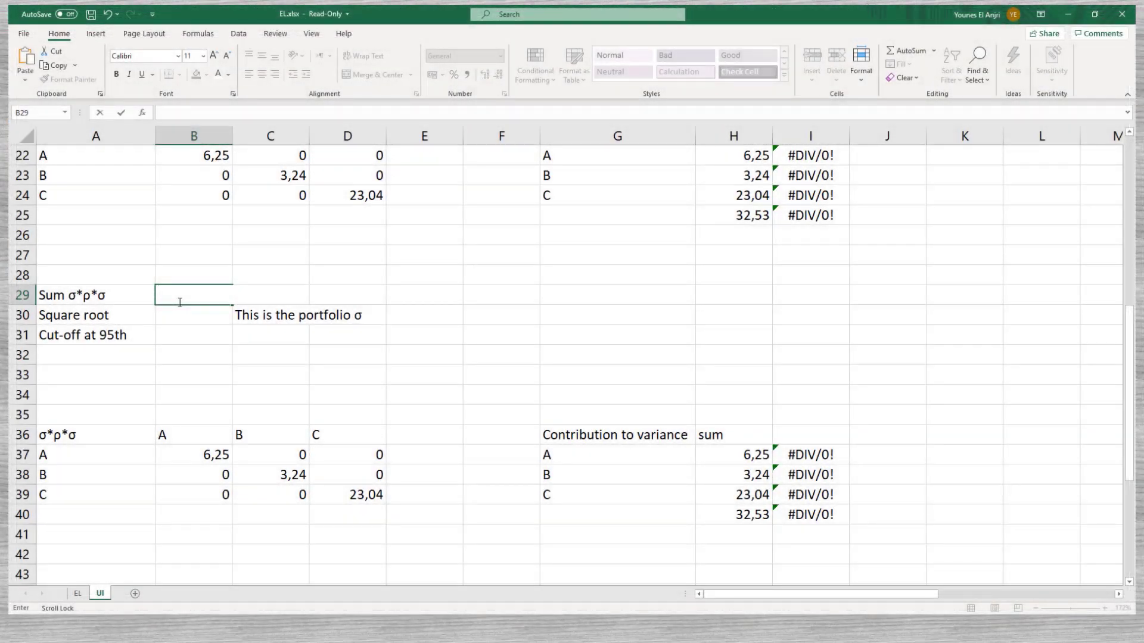
Sum the σ·ρ·σ matrix B37:D39 in B29, giving 32,53
type("=SUM(")
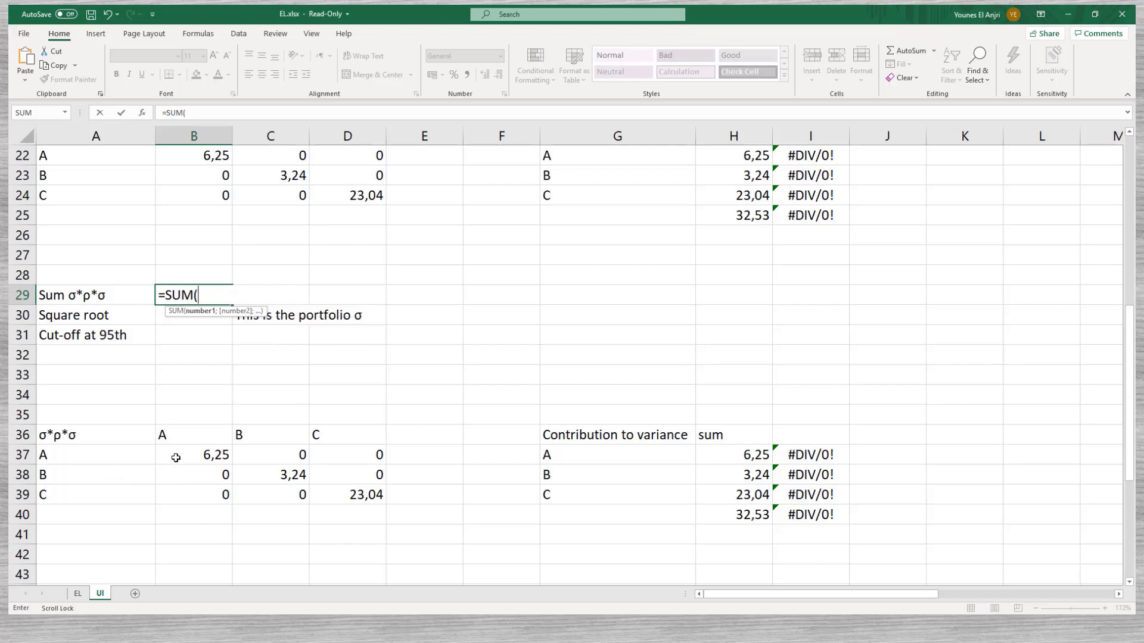
left_click_drag(177, 456, 357, 496)
key("Return")
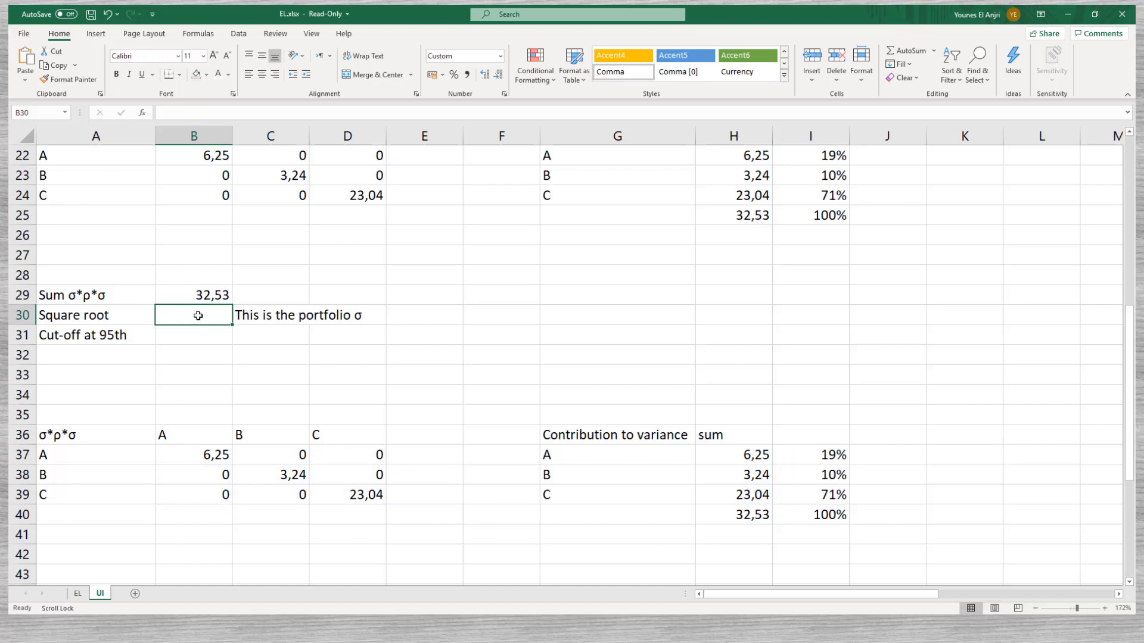
Compute the portfolio σ in B30 as =SQRT(B29), giving 5,70
type("=S")
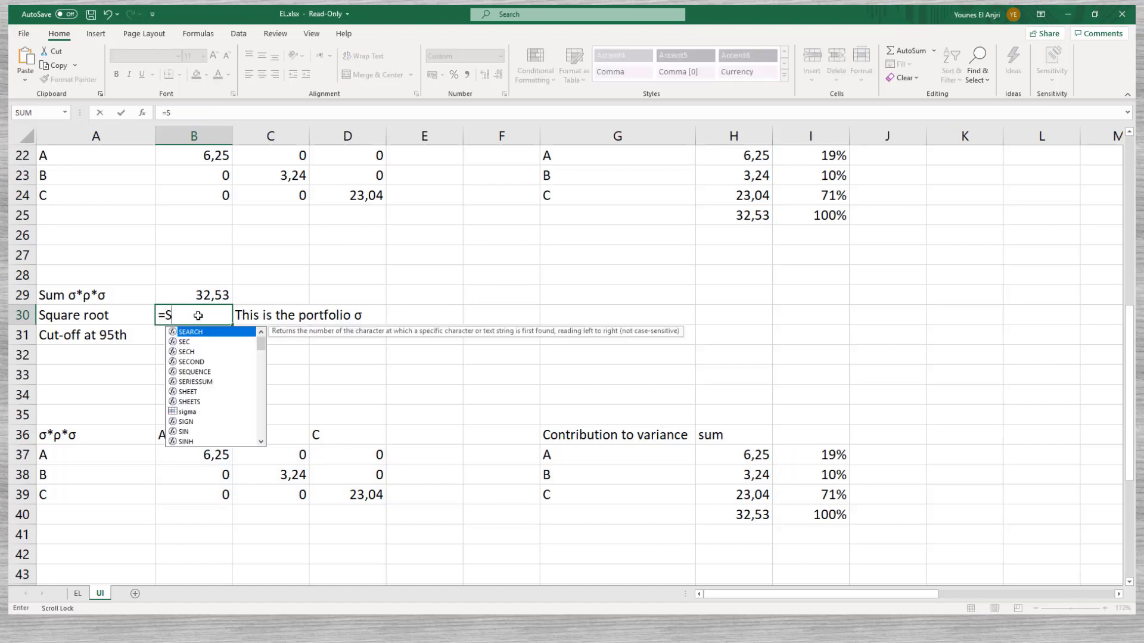
type("QR")
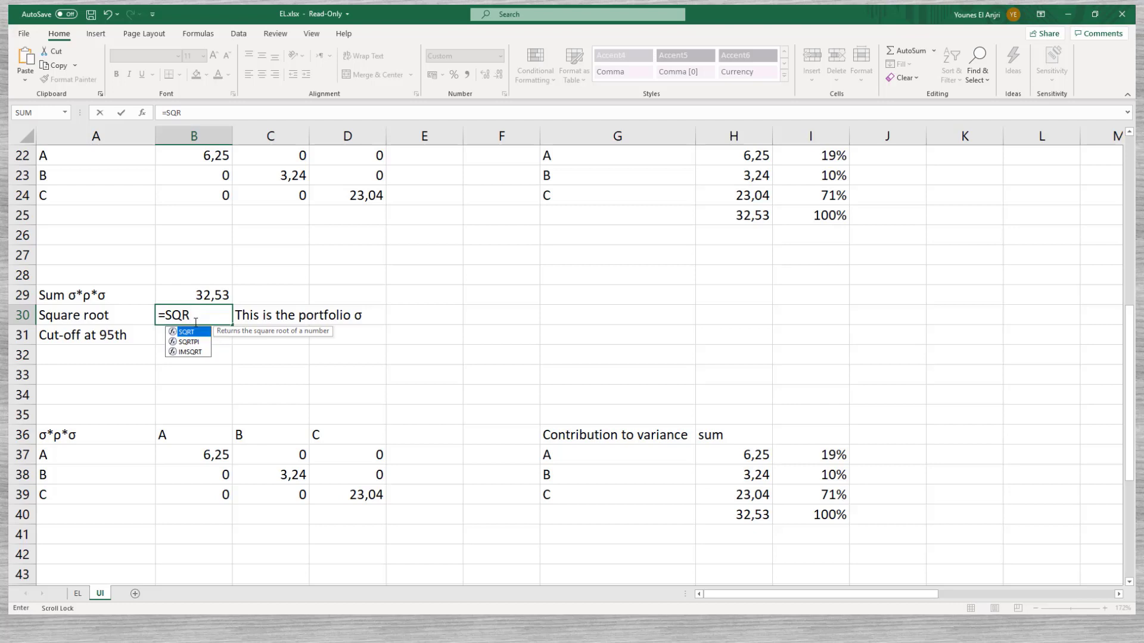
key("Tab")
left_click(210, 294)
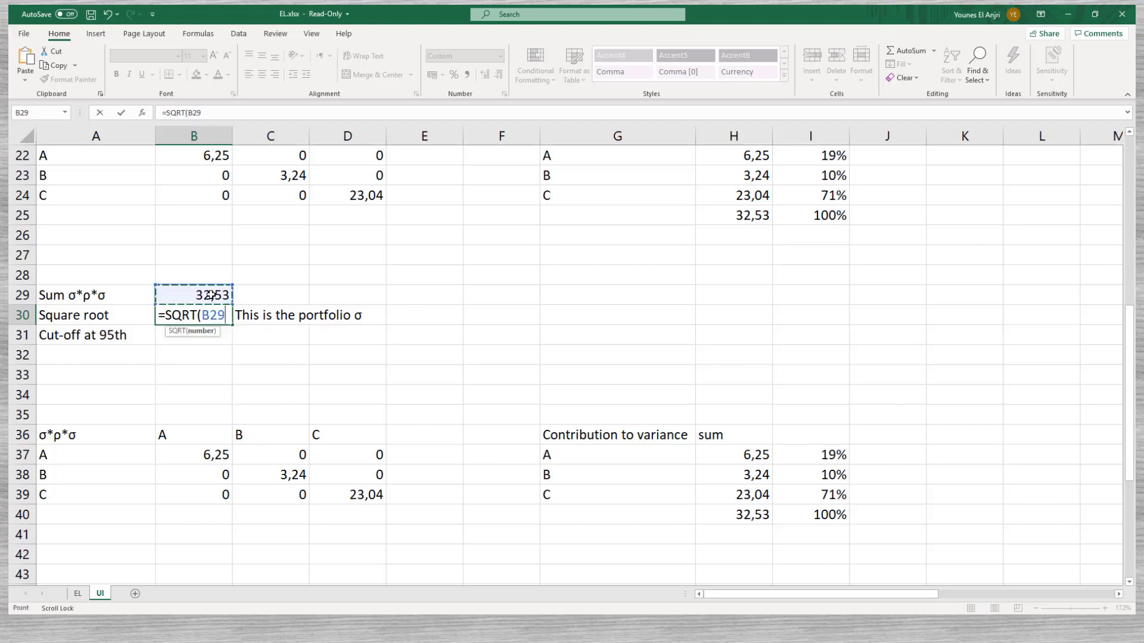
type(")")
key("Return")
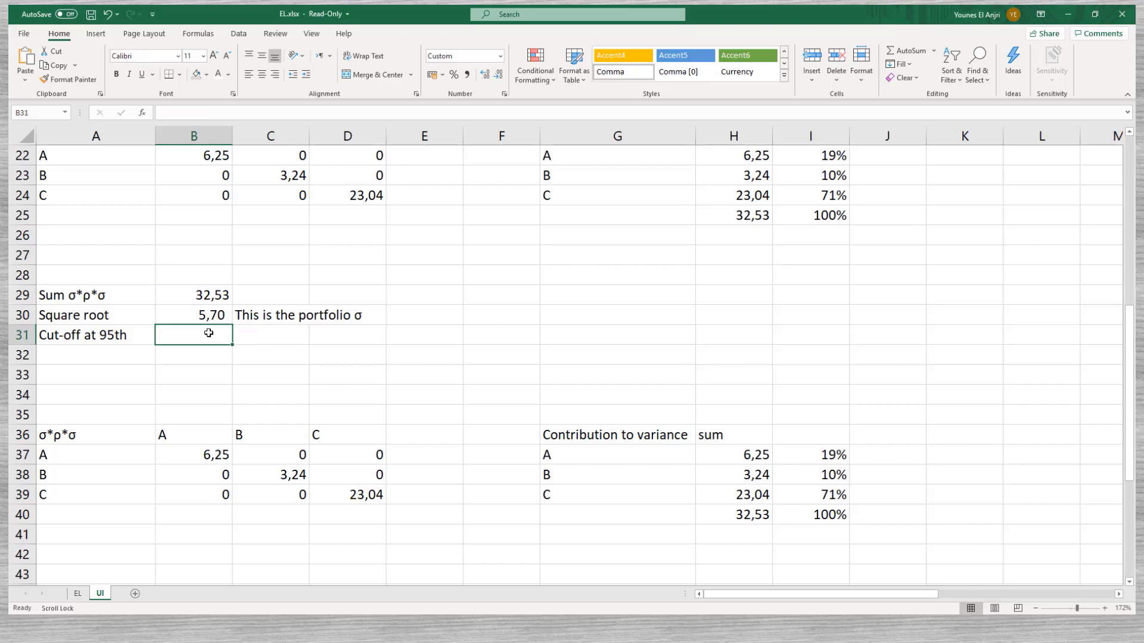
Enter =NORMINV(95%;F7;B30) in B31 for the 95th-percentile cut-off of 49,38
type("=")
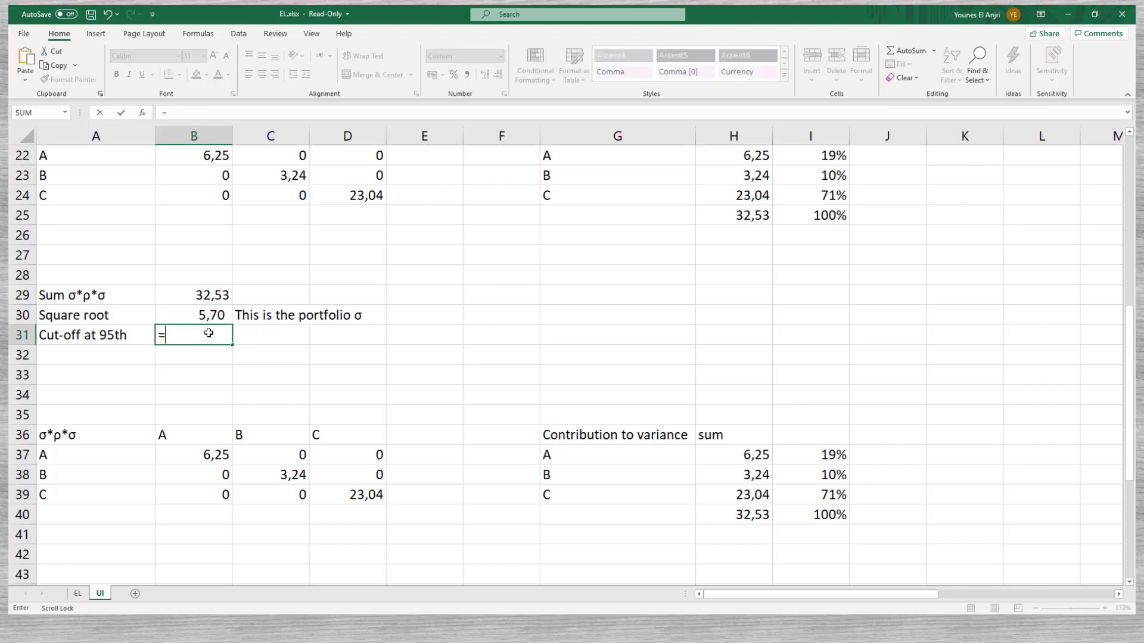
type("NOM")
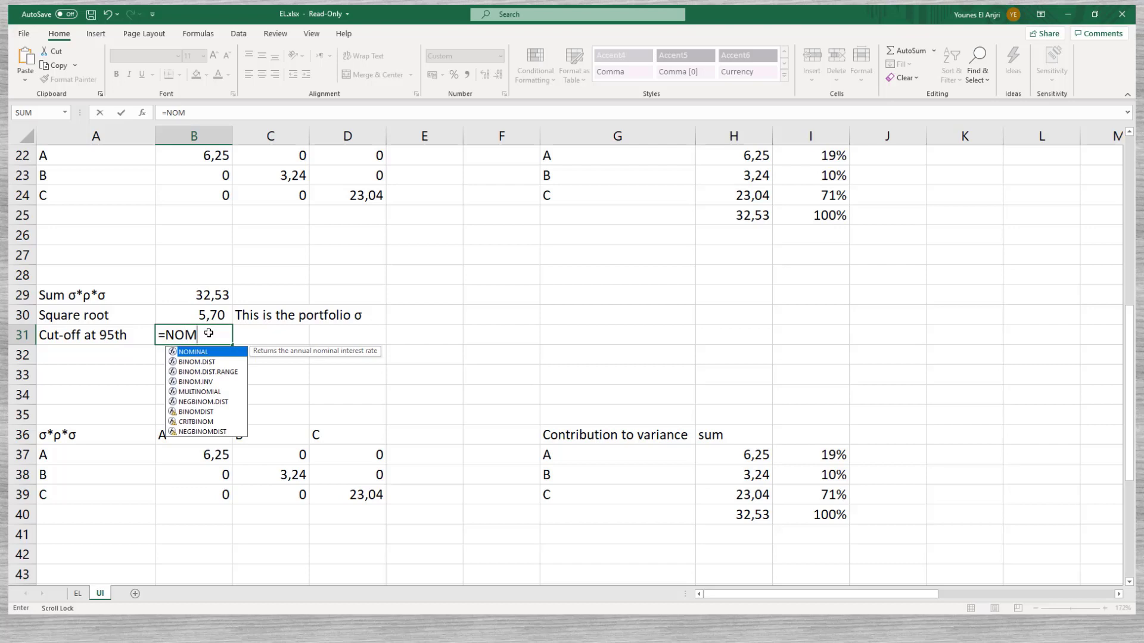
key("BackSpace")
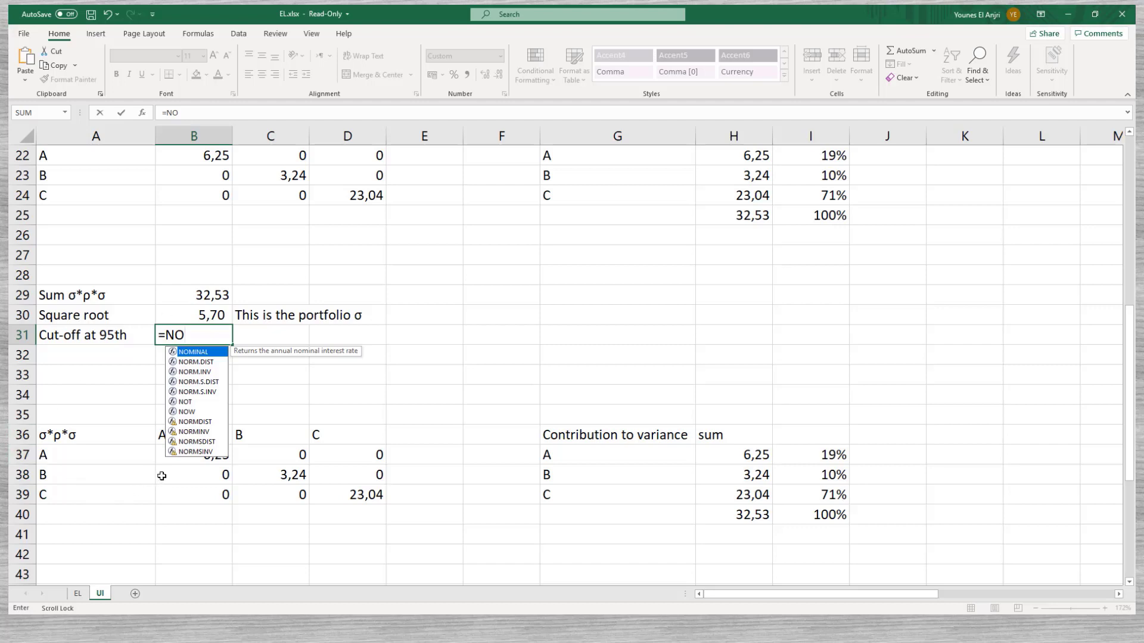
key("Down")
key("Down")
key("Down")
key("Down")
key("Down")
key("Down")
key("Down")
key("Down")
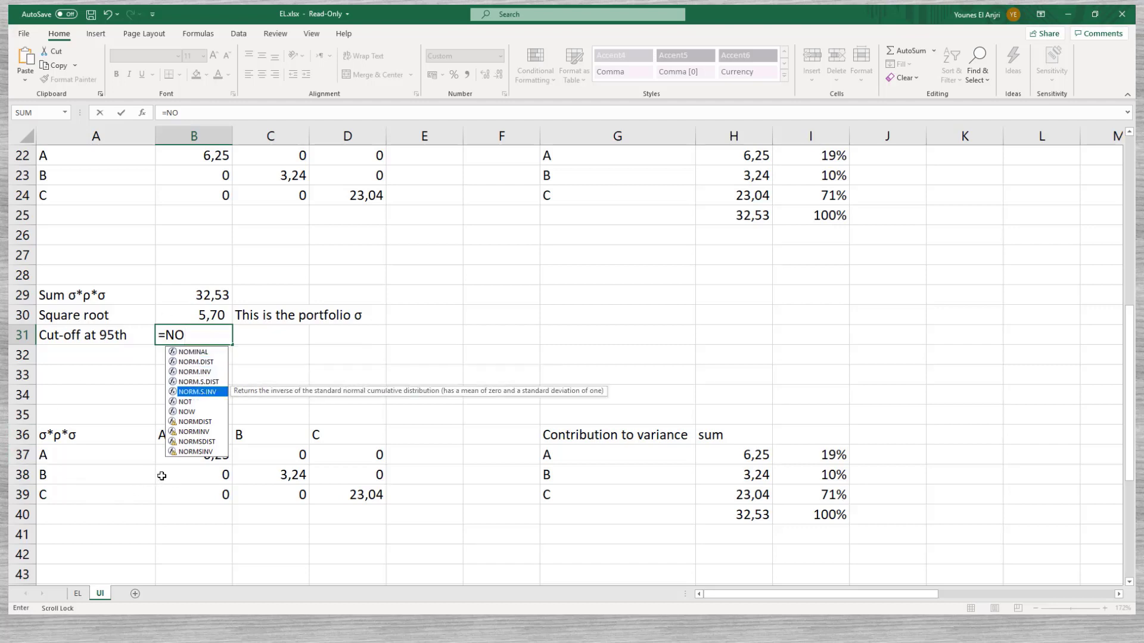
key("Tab")
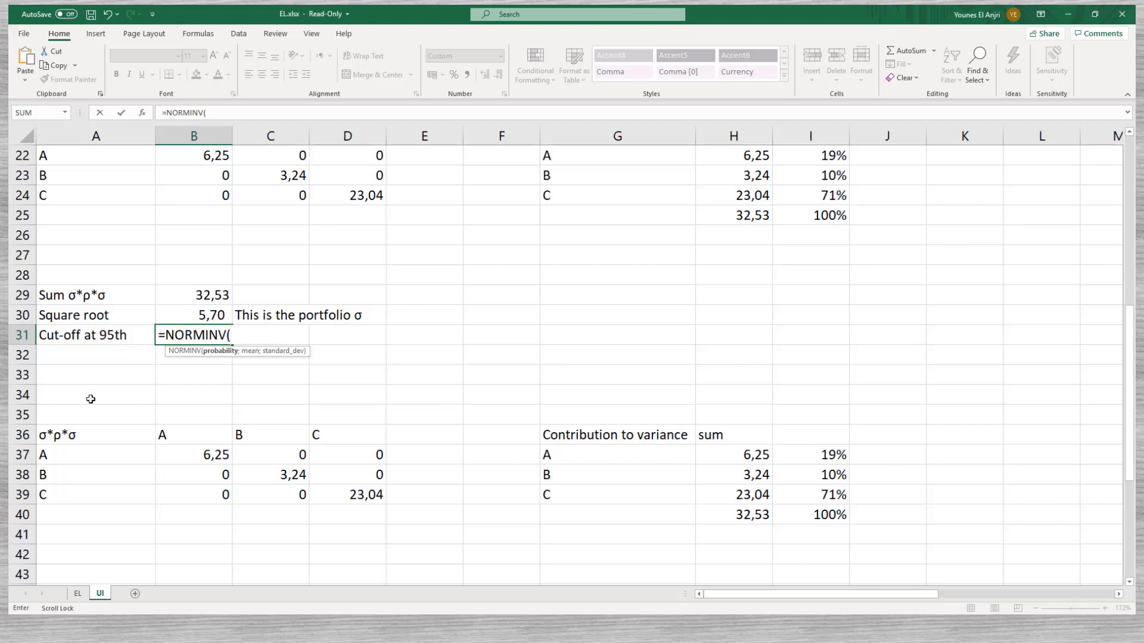
type("95%;")
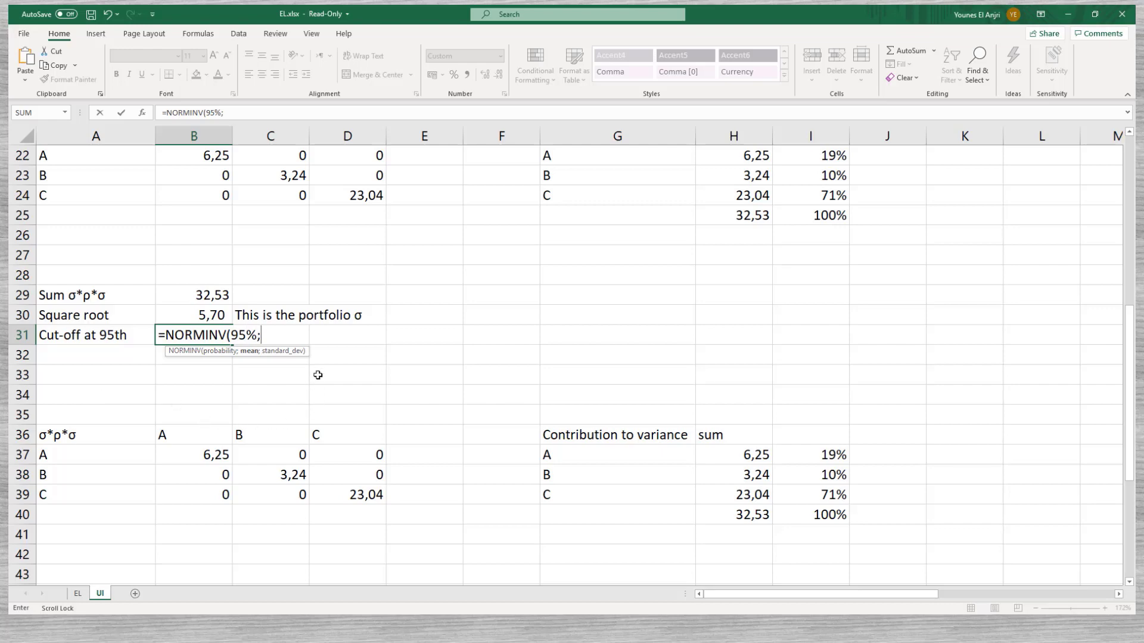
scroll(320, 363, "up", 3)
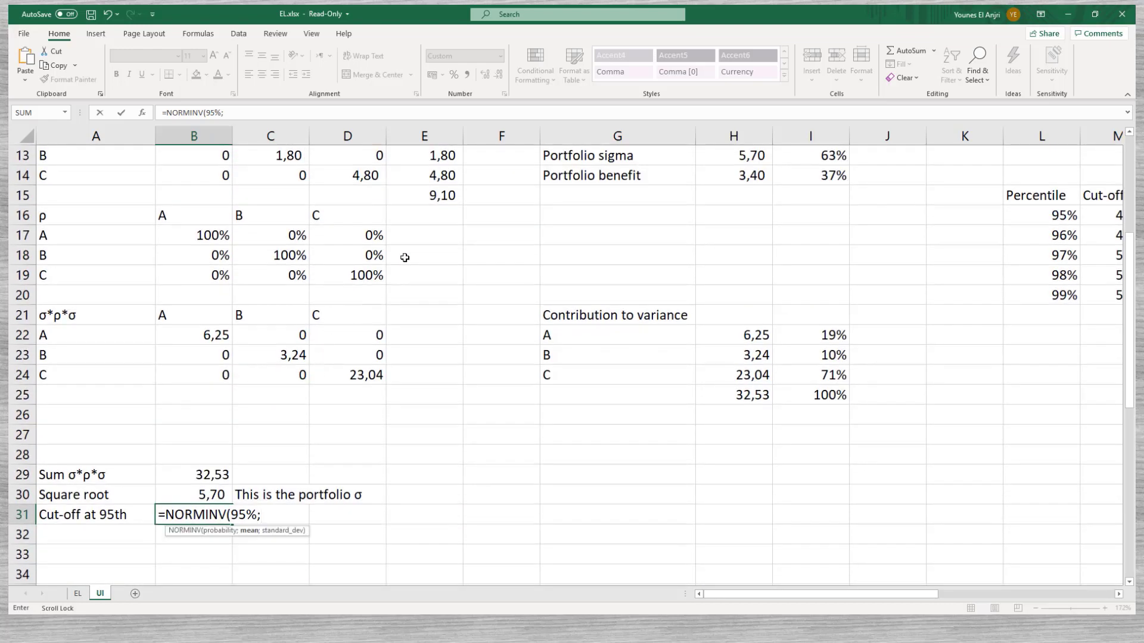
scroll(411, 253, "up", 4)
left_click(510, 275)
scroll(440, 452, "down", 6)
scroll(268, 417, "down", 1)
type(";")
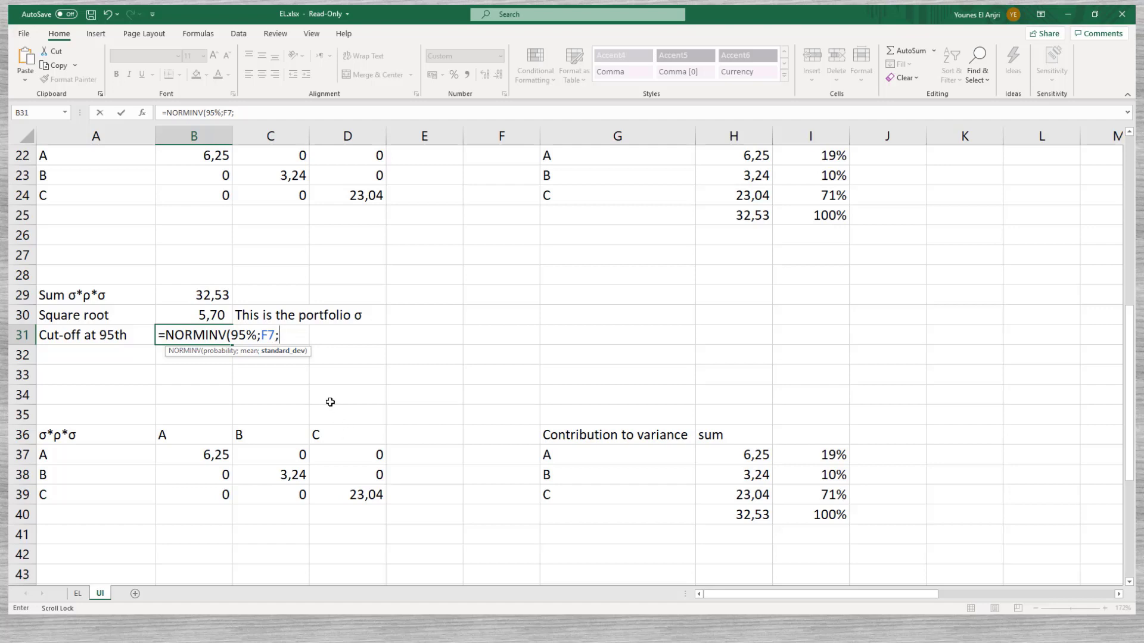
left_click(215, 309)
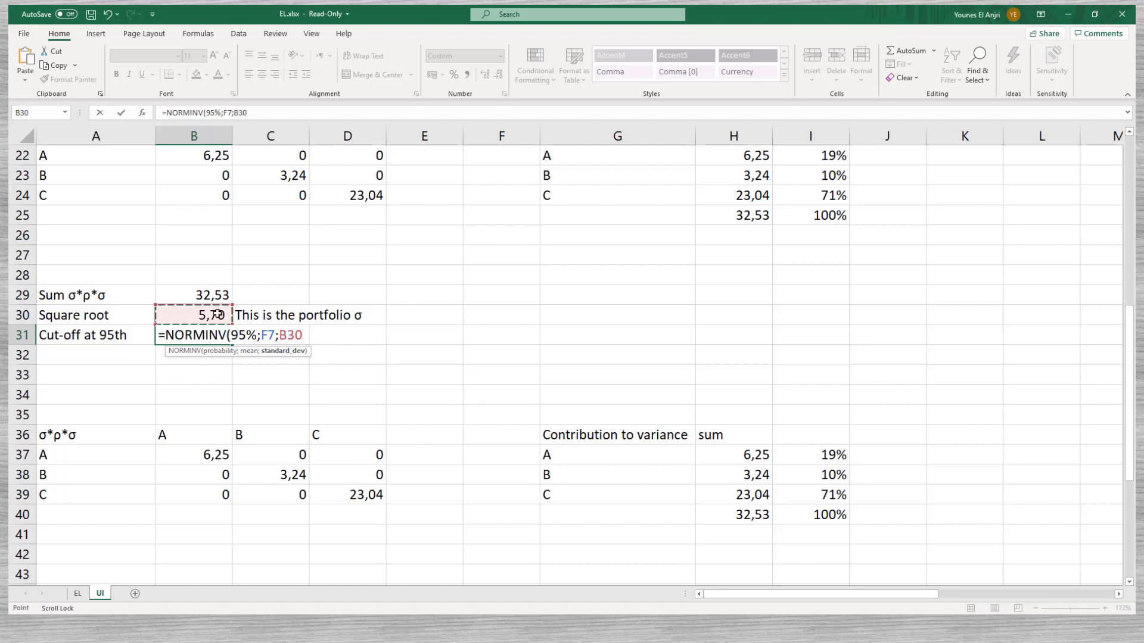
key("Return")
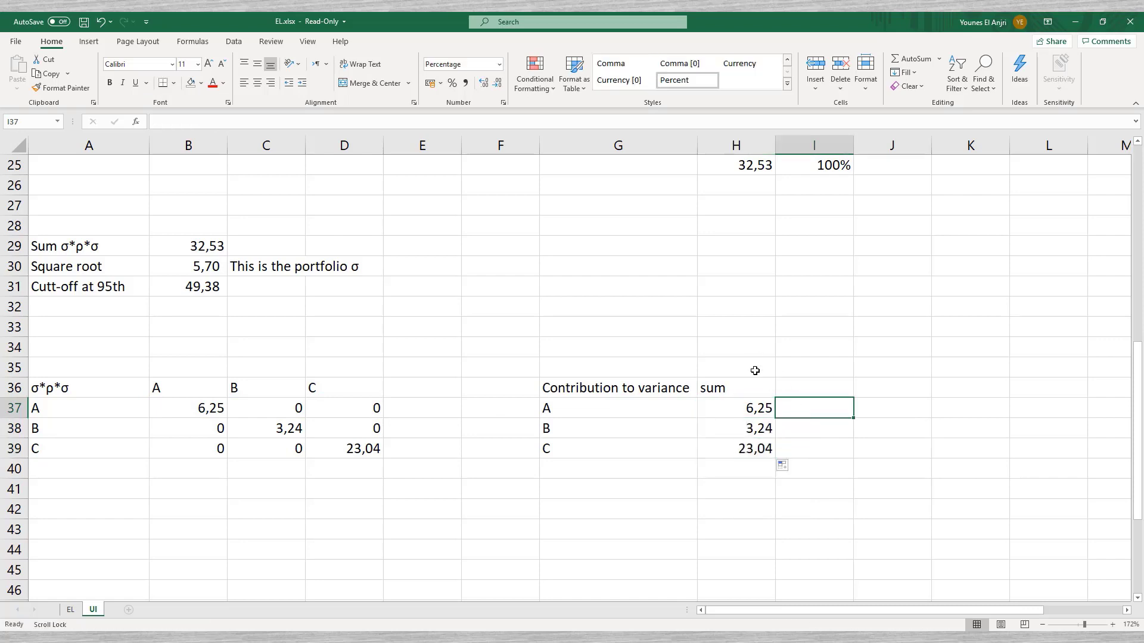
Enter =H37/$B$29 as each loan's contribution and fill down to I39 (19%, 10%, 71%)
type("=")
left_click(751, 411)
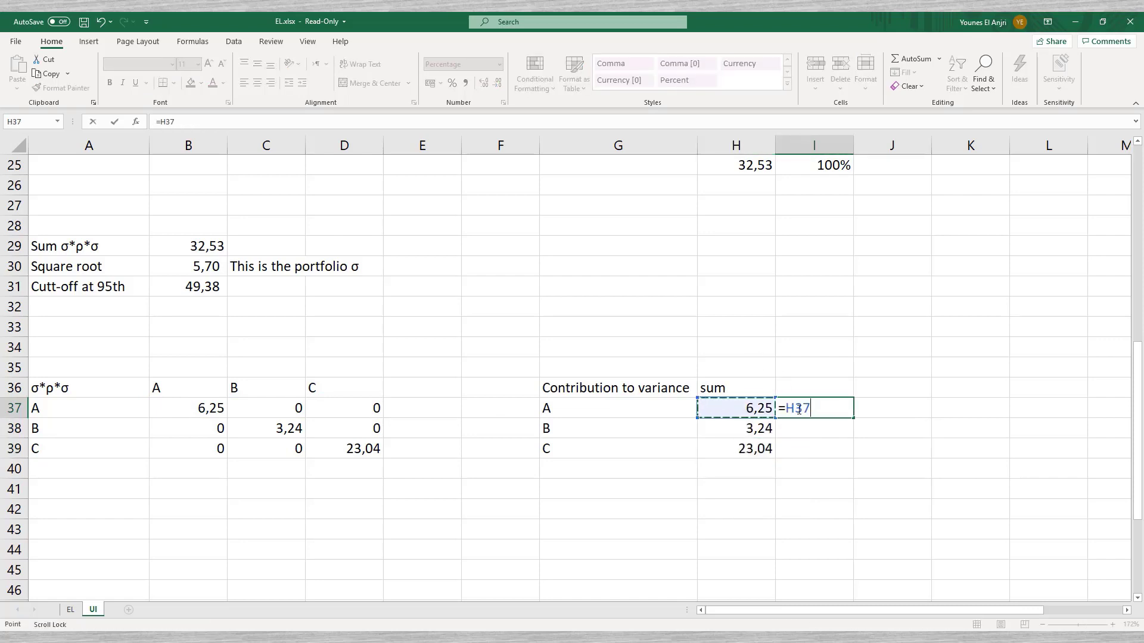
type("/")
left_click(194, 245)
key("F4")
key("Return")
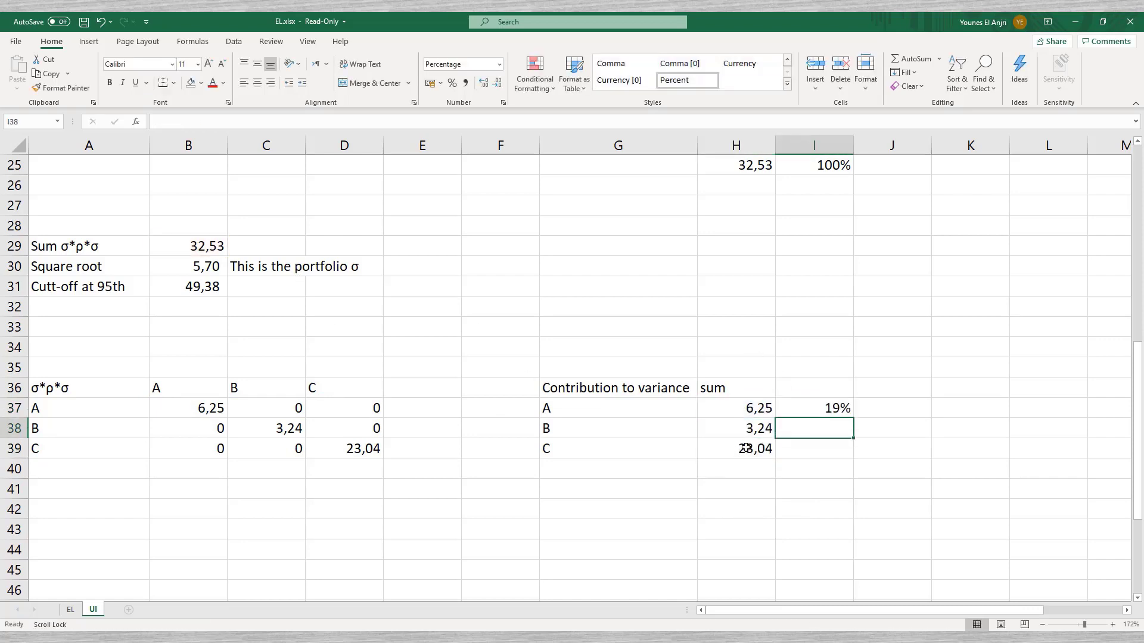
left_click(822, 408)
left_click_drag(852, 419, 849, 458)
Total row 40 with =SUM(H37:H39) giving 32,53 and =SUM(I37:I39) giving 100%
left_click(739, 470)
type("=SUM(")
left_click(757, 405)
left_click_drag(757, 405, 753, 449)
key("Tab")
type("=SUM(")
left_click_drag(833, 409, 834, 449)
key("Return")
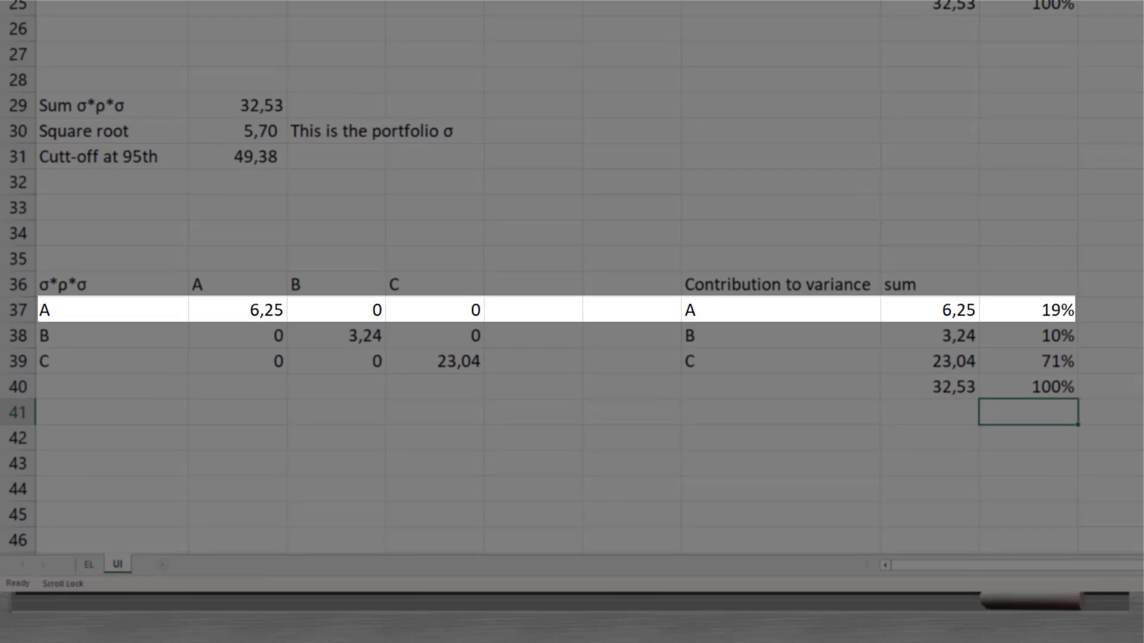